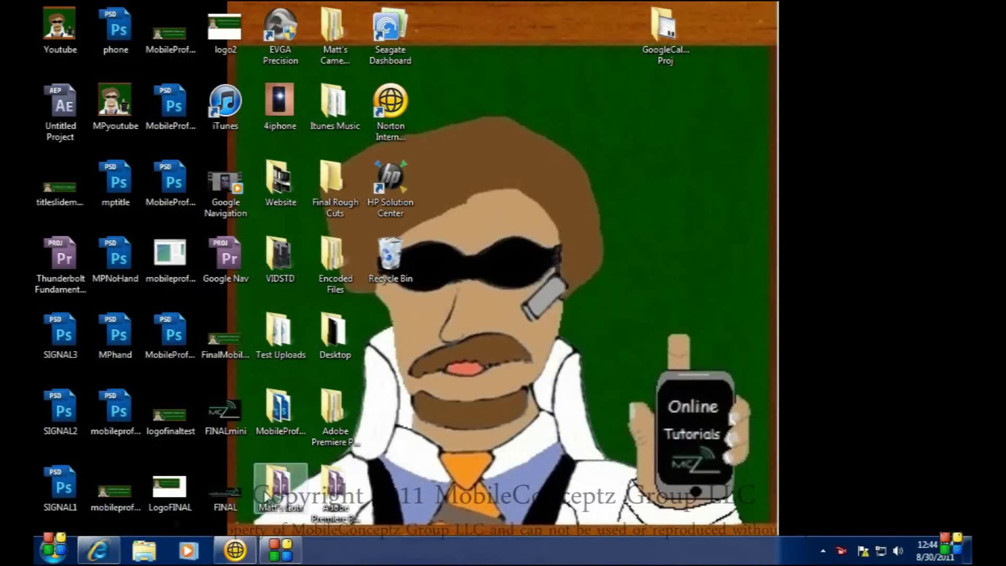
- In Internet Explorer, search Google for 'Google Calendar Sync' and open the 'Getting started' help result
click(100, 556)
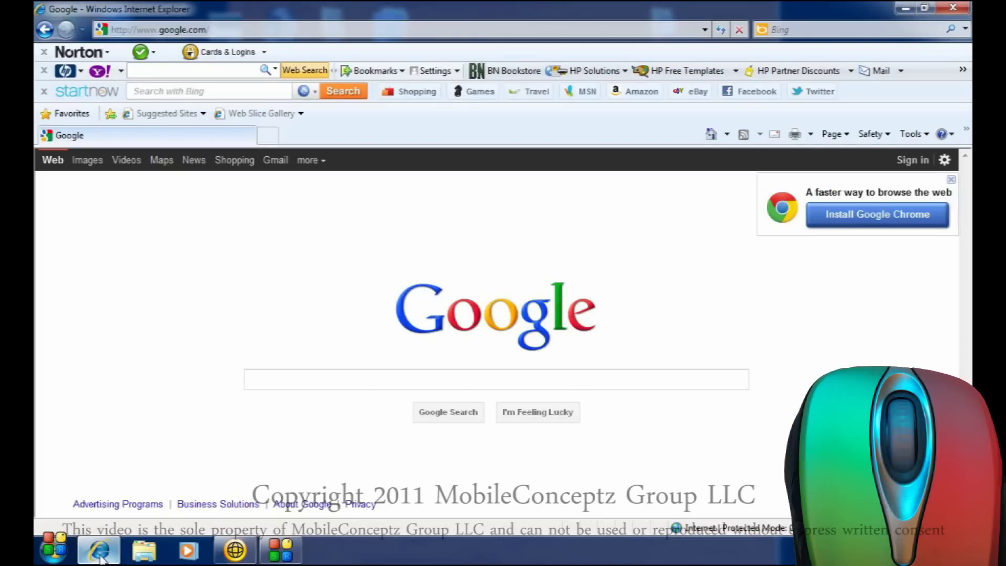
click(257, 377)
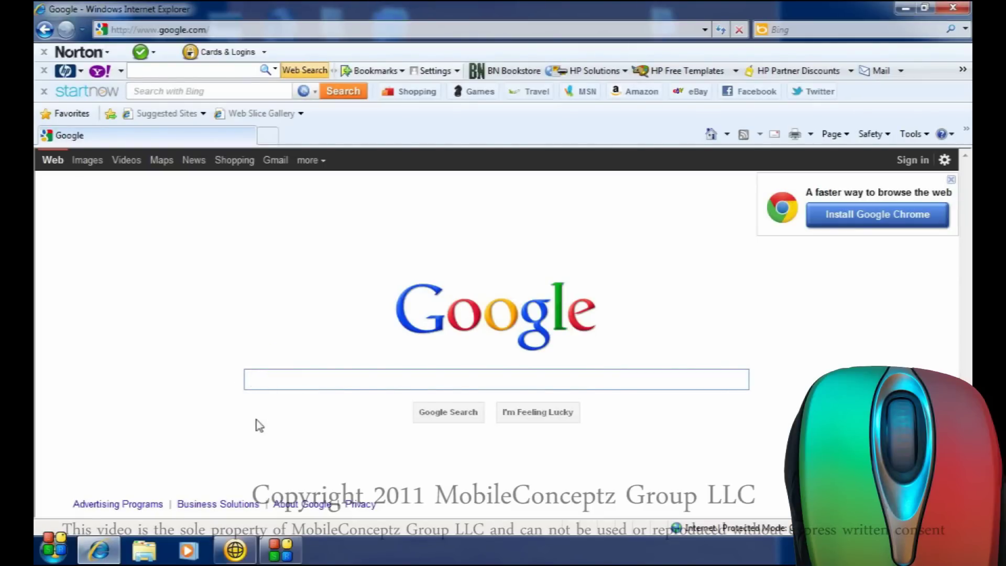
text(Google )
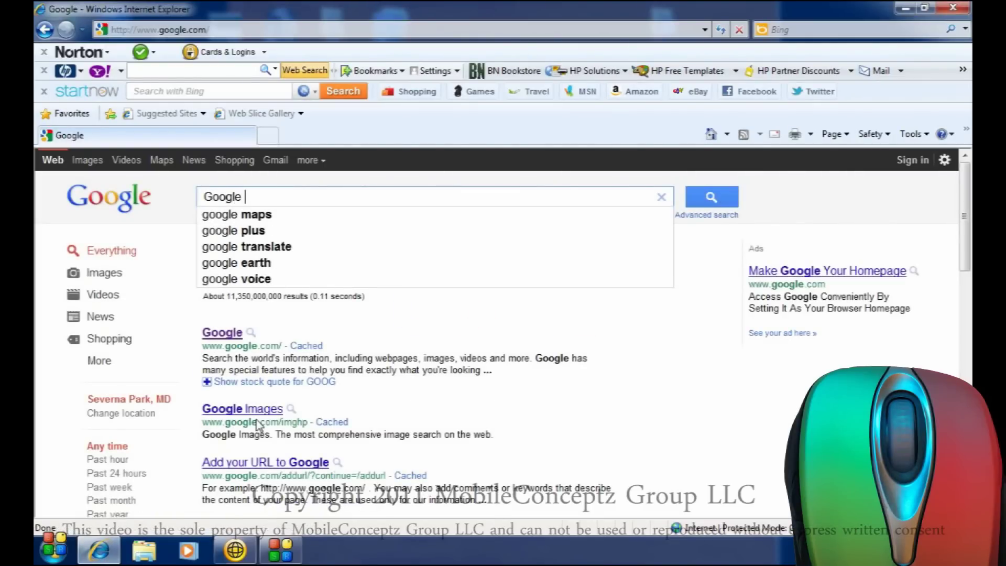
text(Calendar )
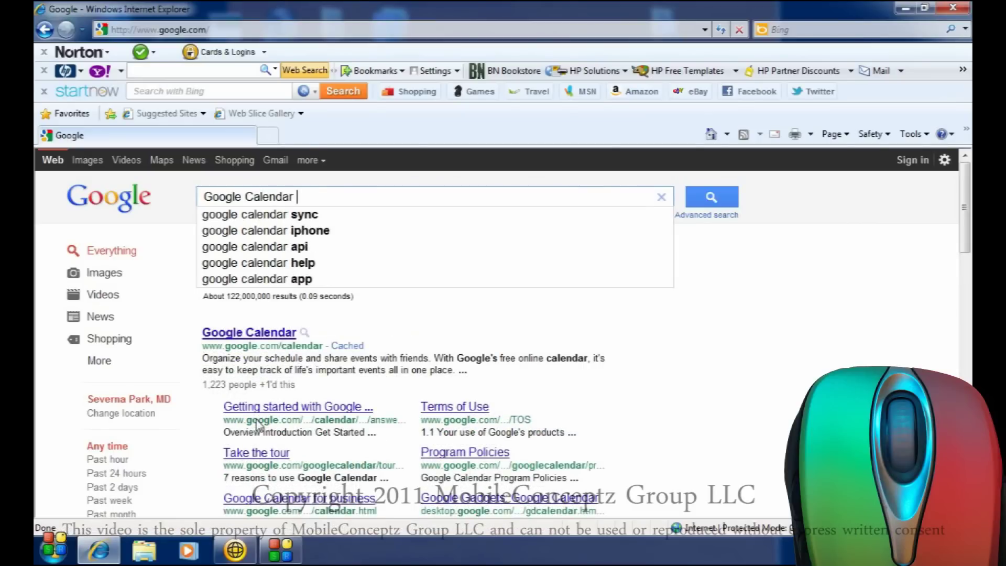
text(Sync)
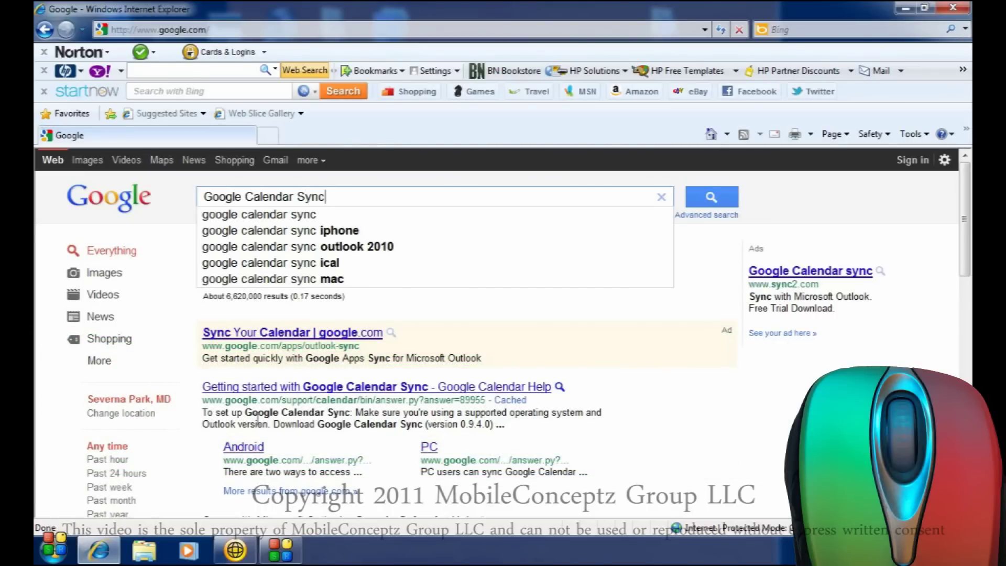
click(293, 388)
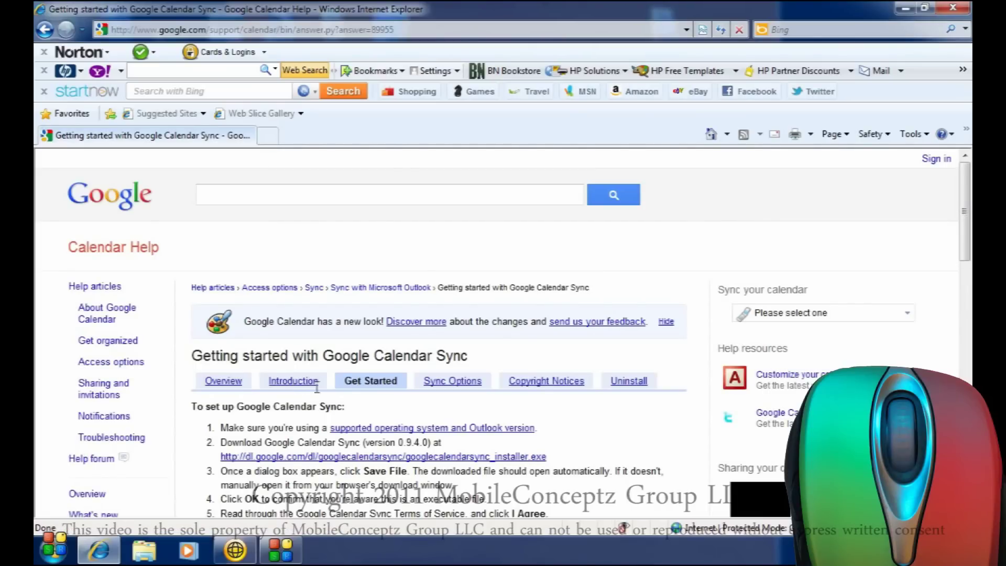
- Scroll to the setup steps and start downloading googlecalendarsync_installer.exe
drag(964, 245, 965, 293)
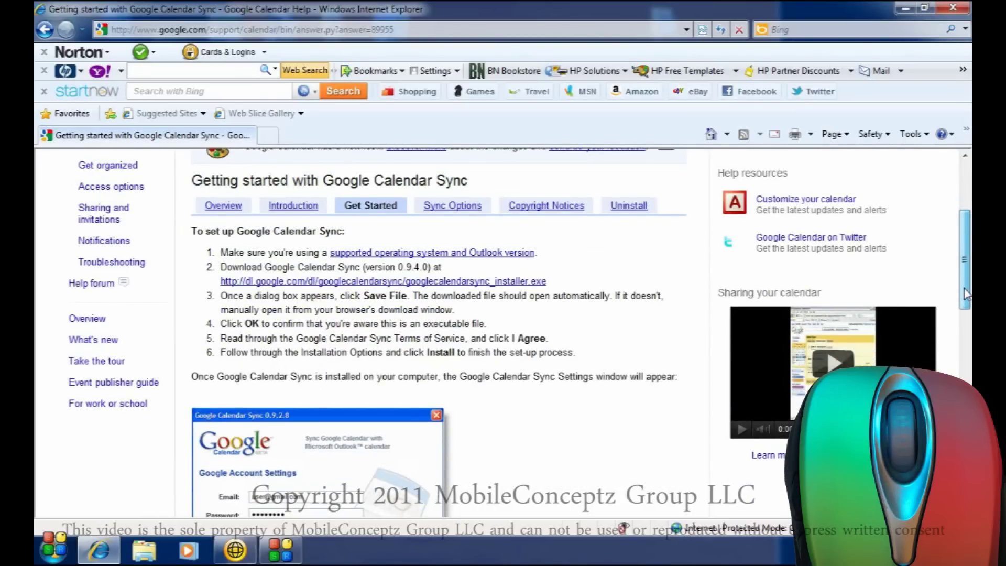
drag(966, 294, 964, 299)
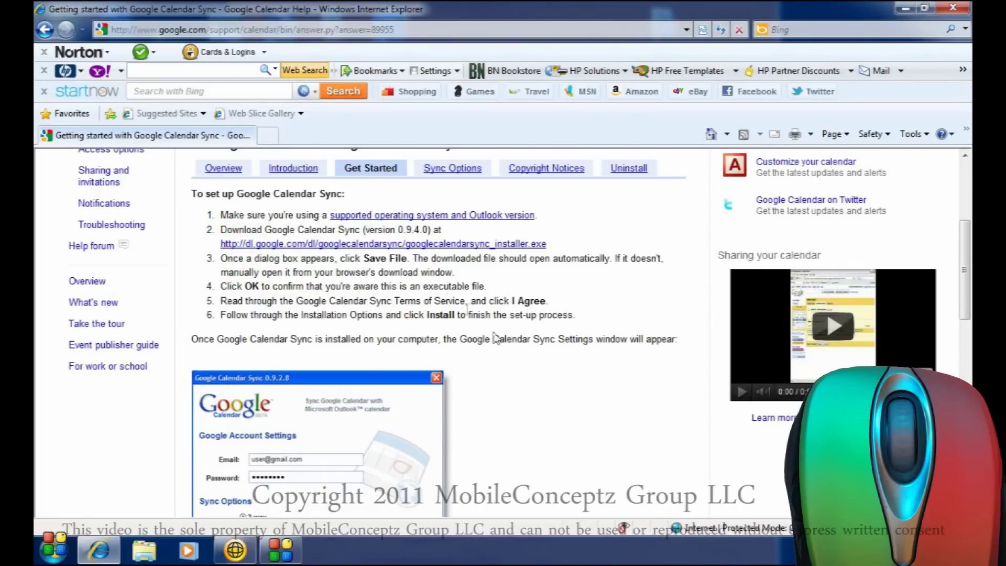
click(391, 245)
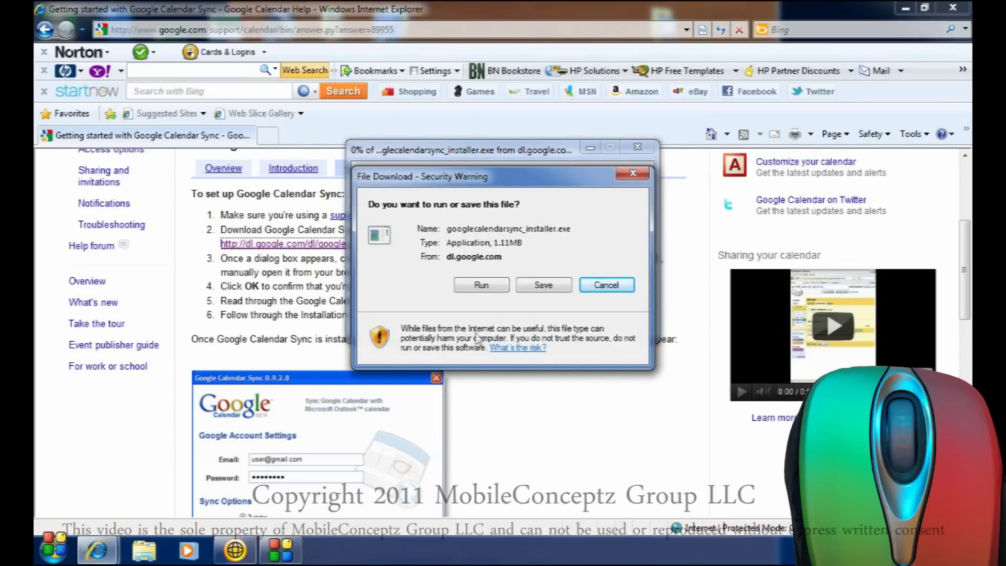
- Save googlecalendarsync_installer.exe to the desktop and run it
click(545, 291)
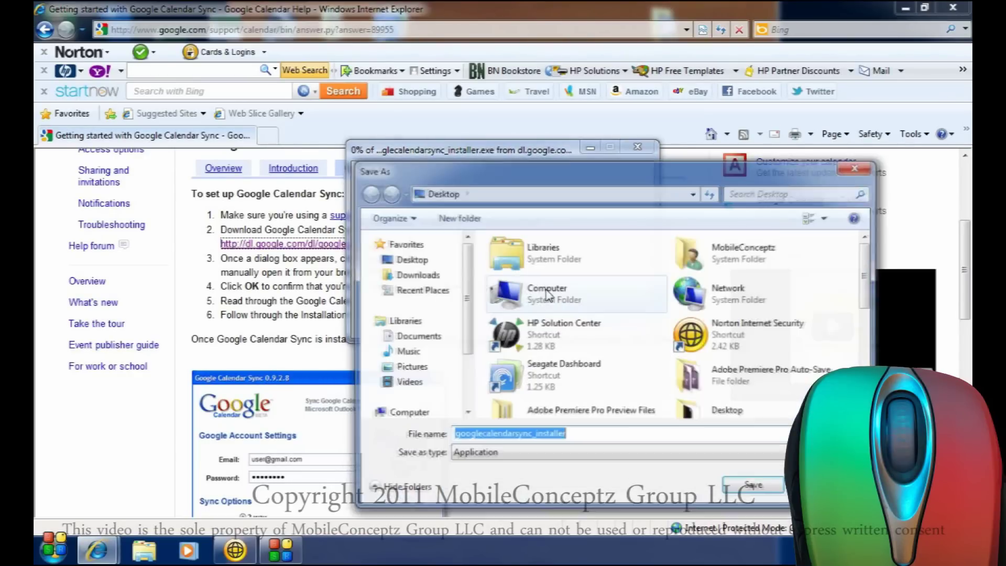
click(755, 487)
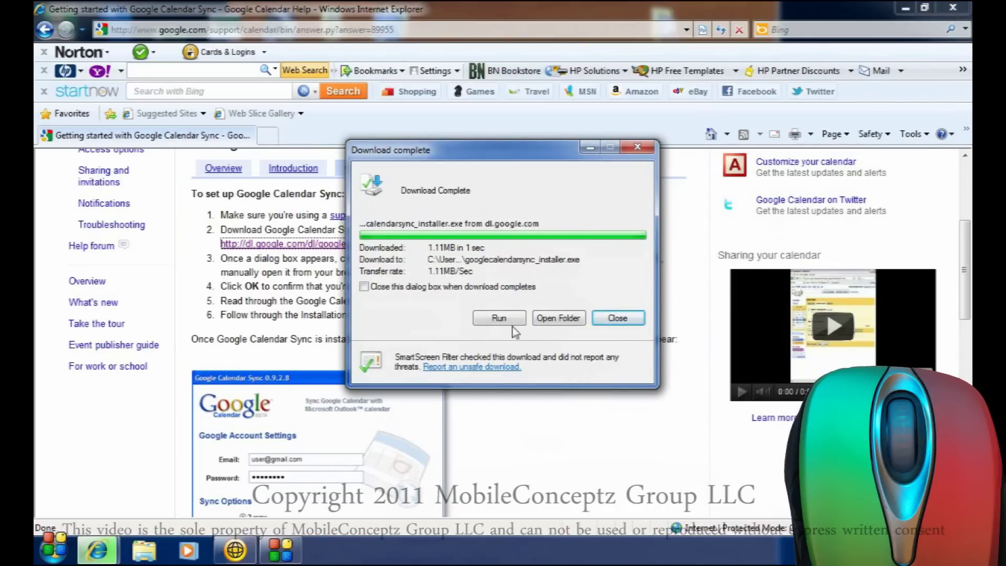
click(500, 318)
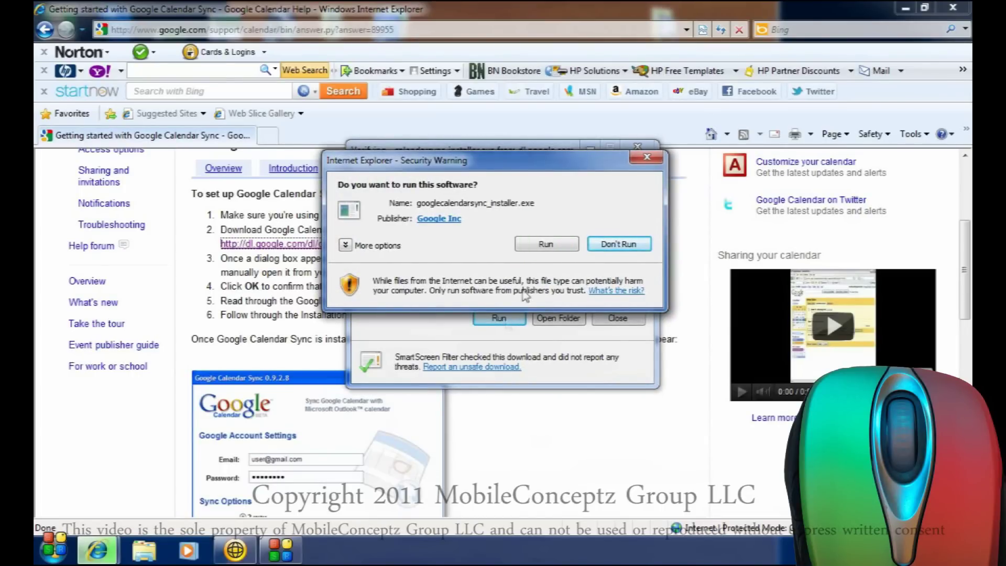
- Allow the Google Inc installer to run and accept the Google Calendar Sync terms
click(547, 244)
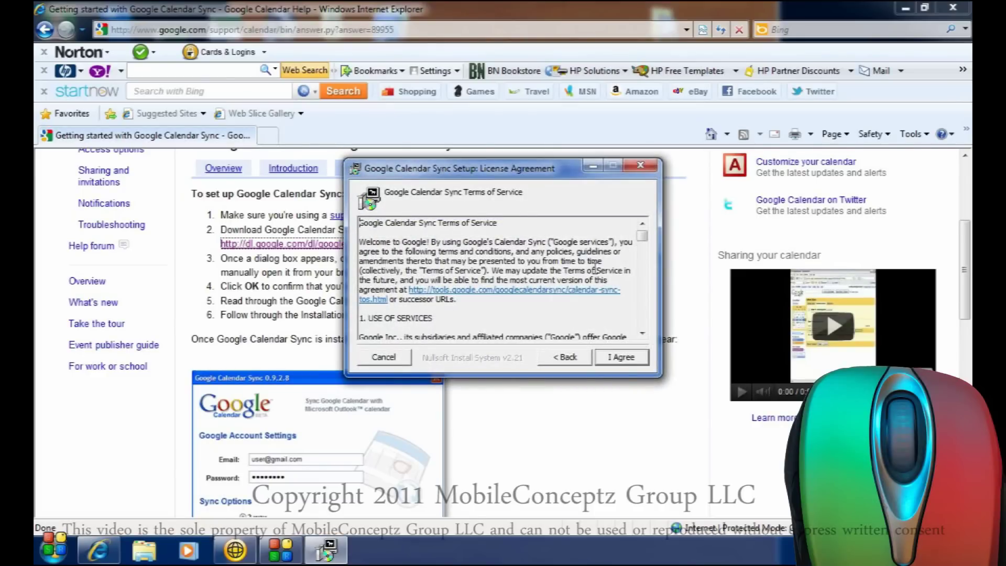
drag(642, 237, 647, 336)
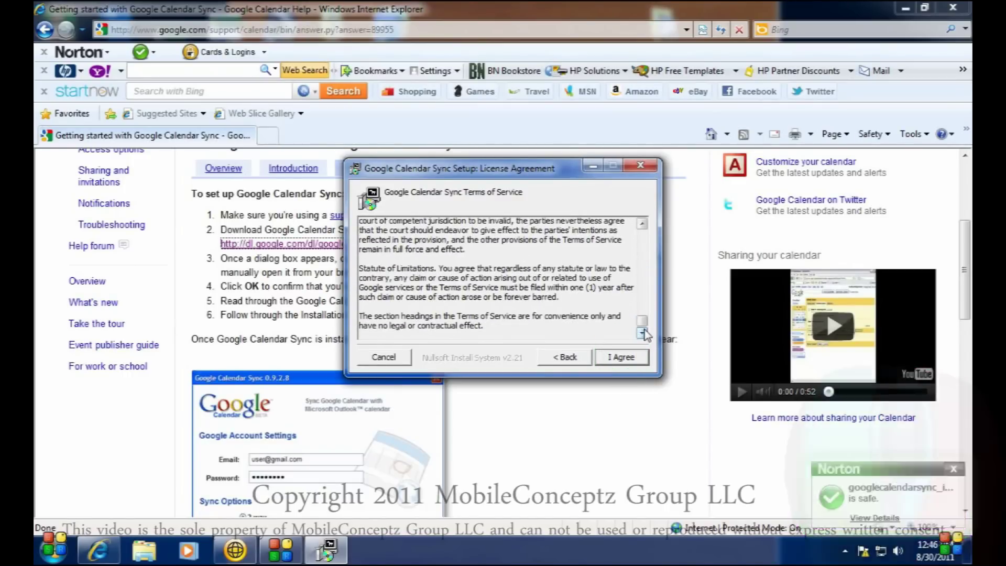
click(623, 358)
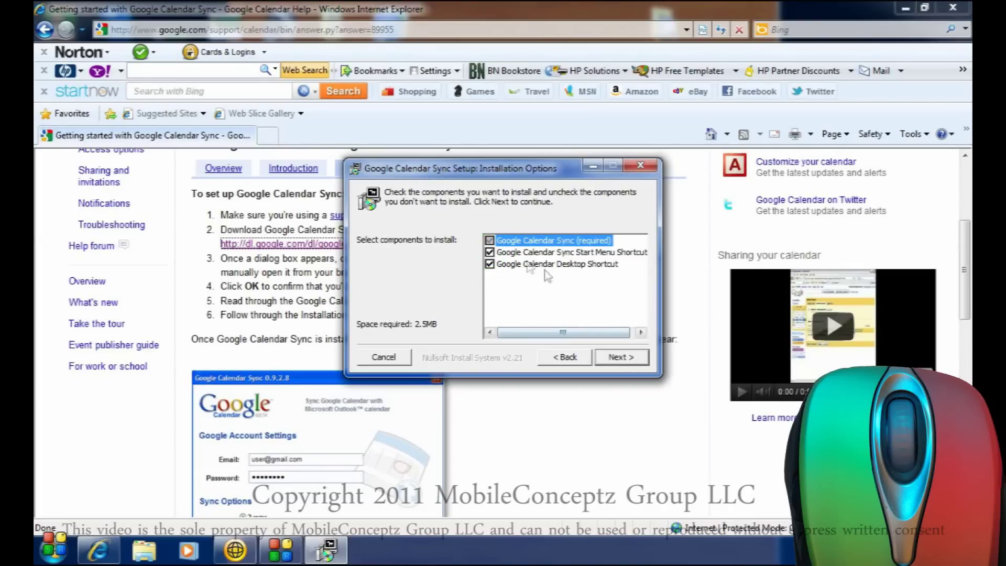
- Install into the default Program Files folder without a Start Menu shortcut
click(490, 252)
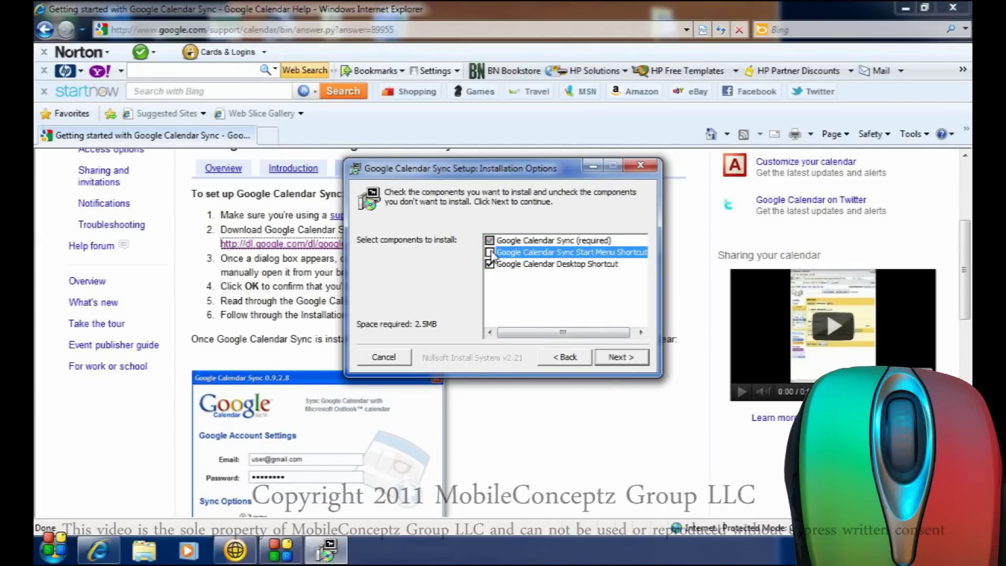
click(623, 358)
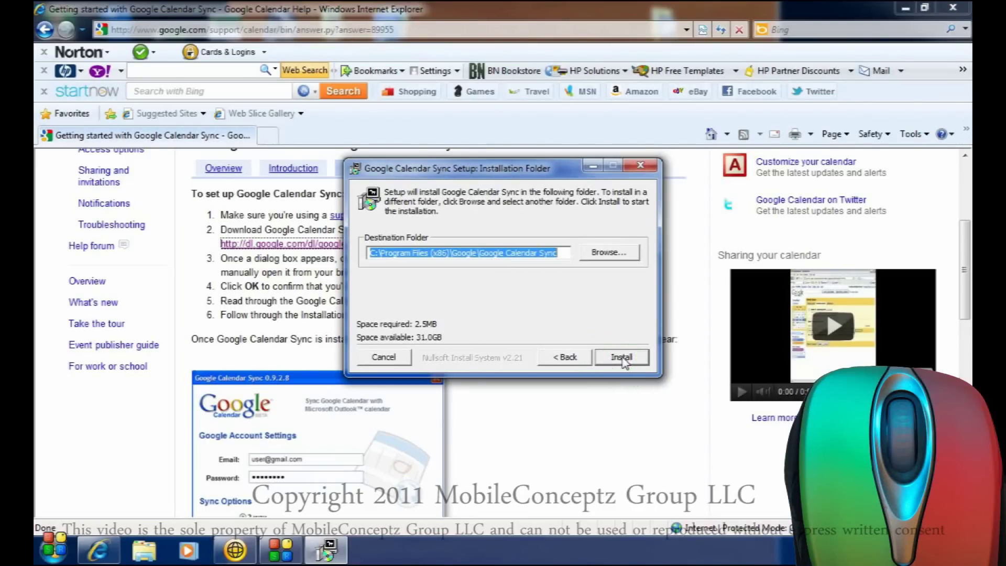
click(622, 357)
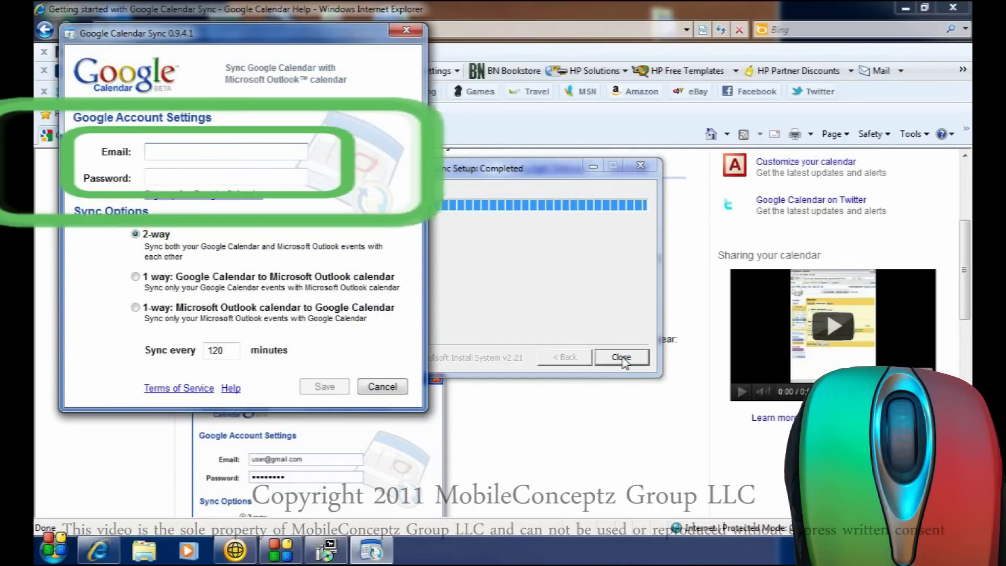
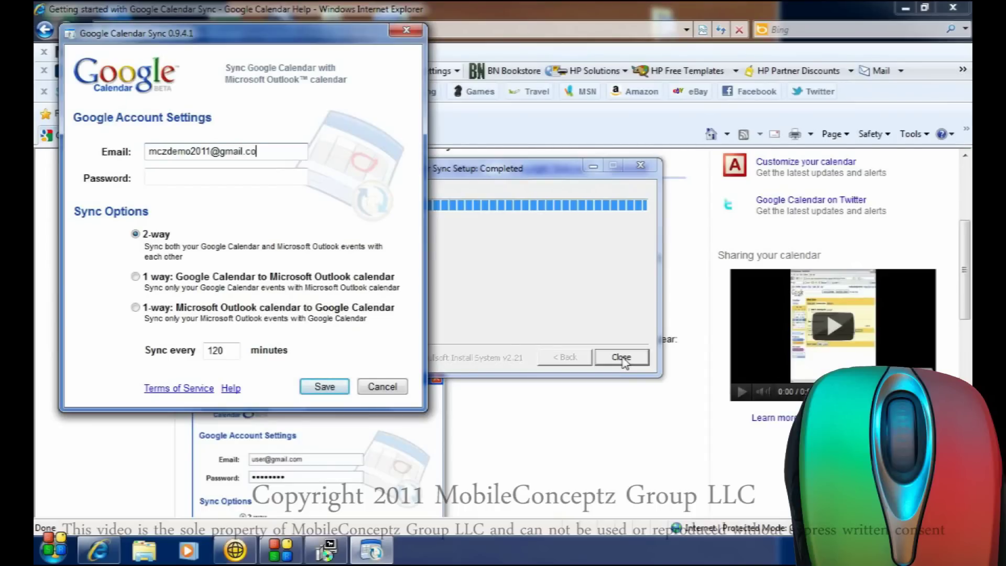
click(173, 177)
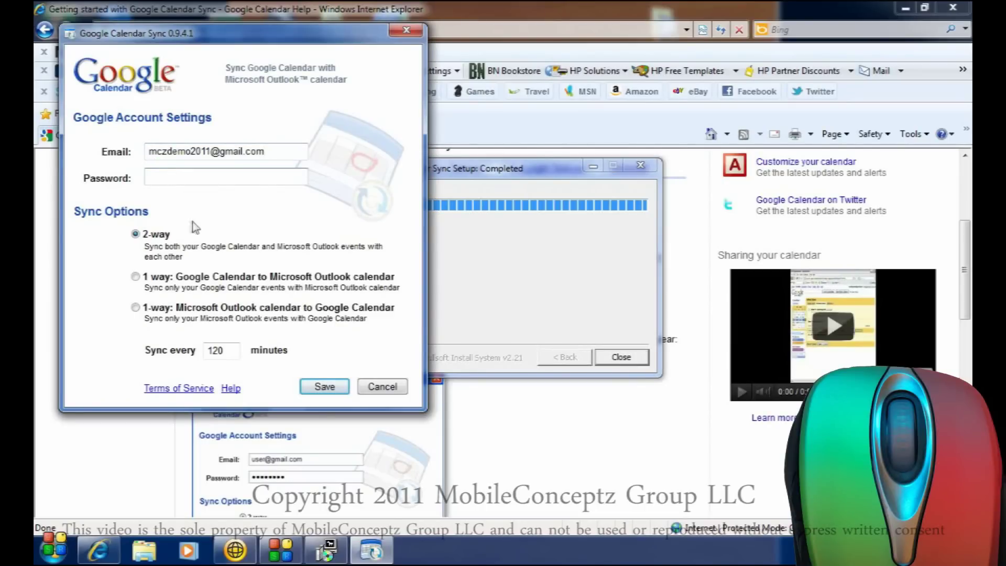
text(*)
text(******)
text(****)
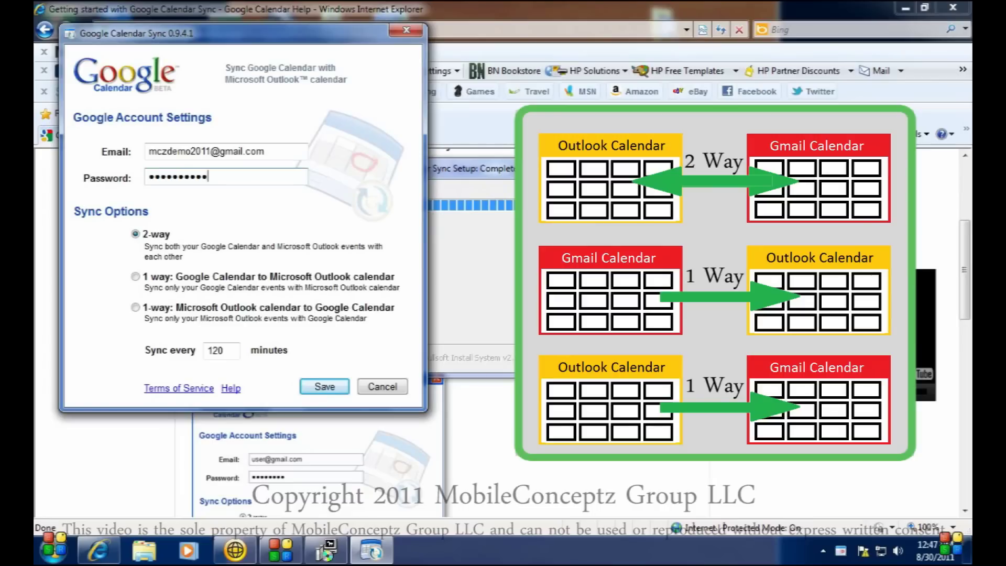
- Choose 1-way Outlook to Google, change Sync every from 120 to 30 minutes, and save
click(136, 308)
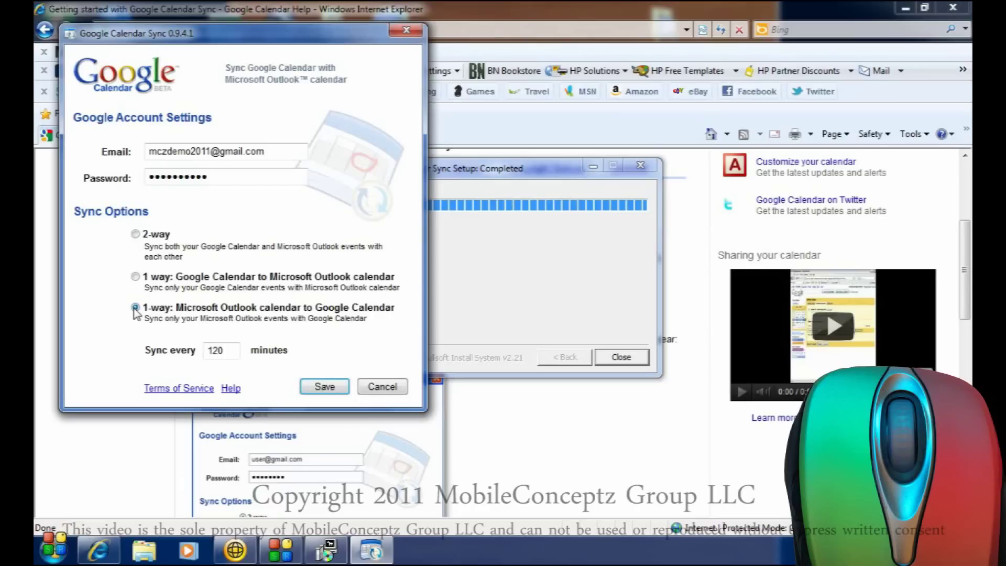
click(217, 351)
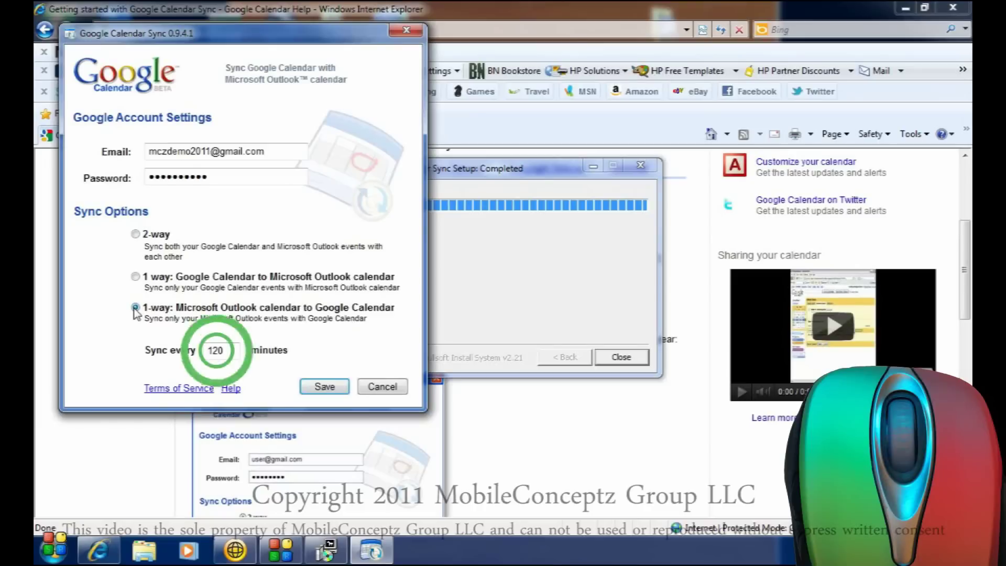
drag(227, 350, 198, 355)
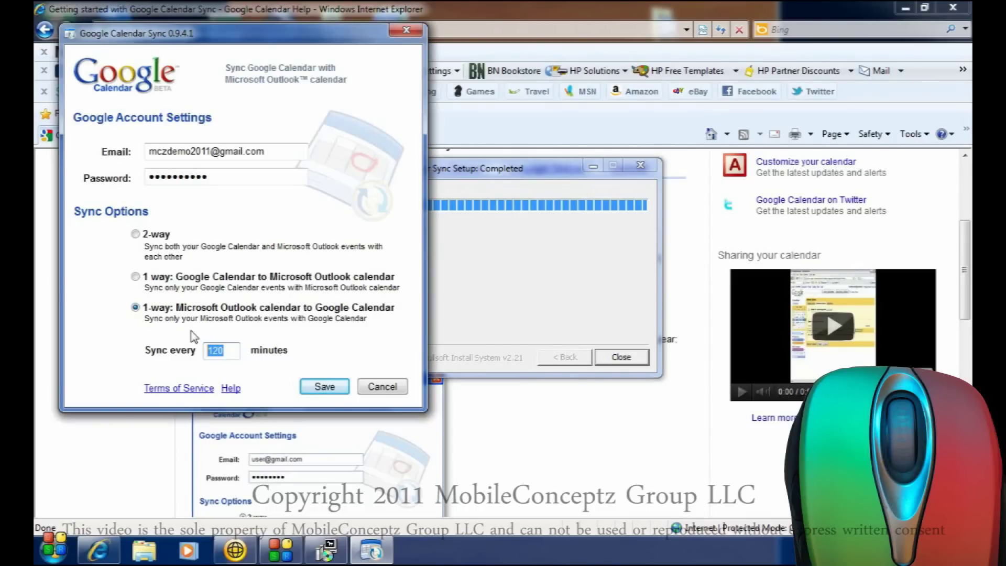
text(30)
click(325, 387)
- Close the installer, confirm the 'Outlook' profile, and close Internet Explorer
click(622, 357)
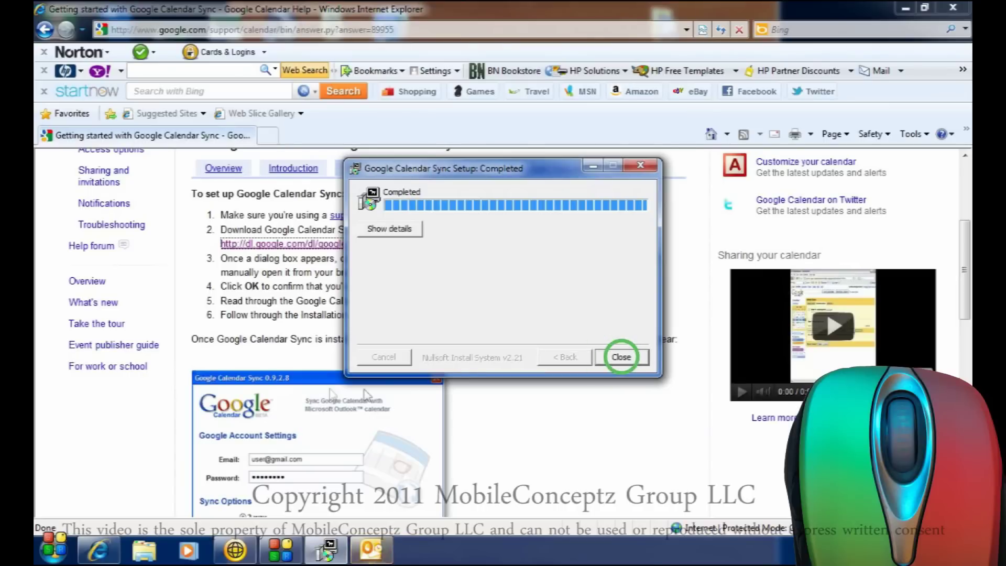
click(637, 361)
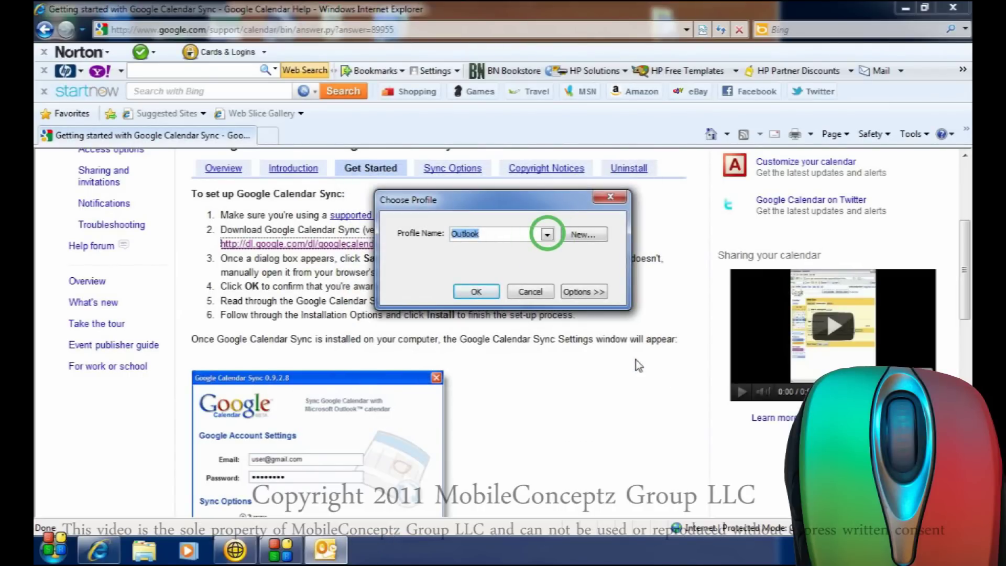
click(546, 239)
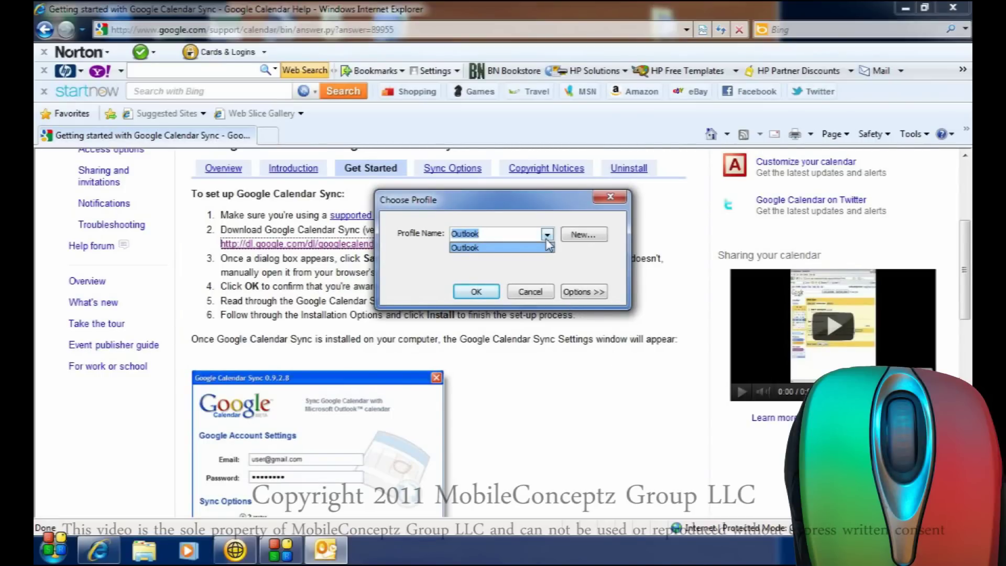
click(546, 239)
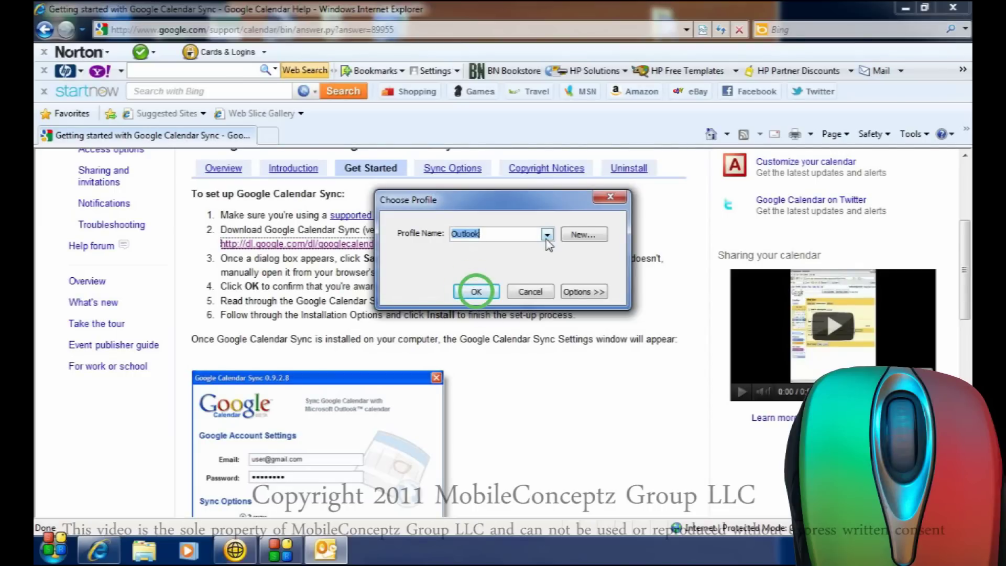
click(477, 293)
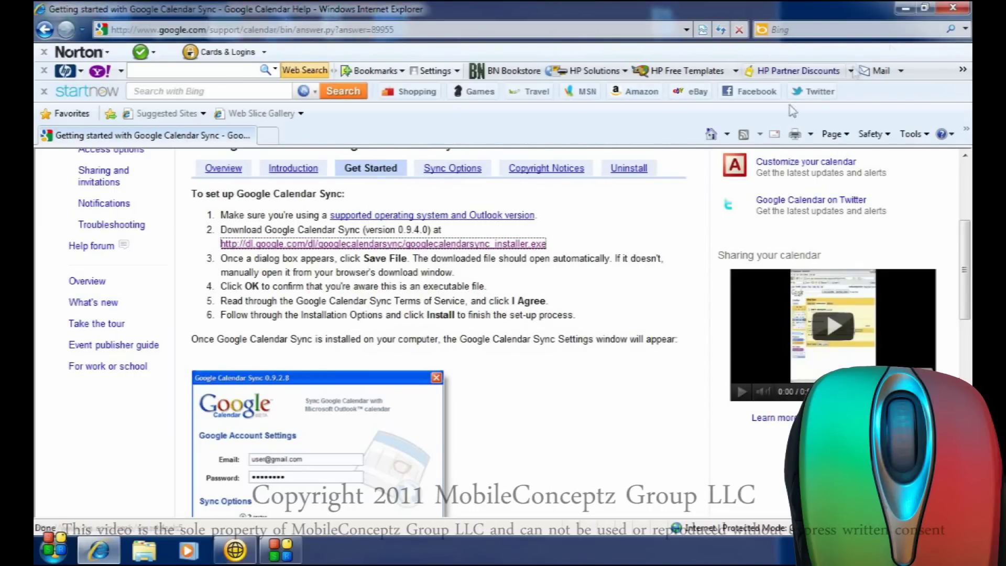
click(947, 10)
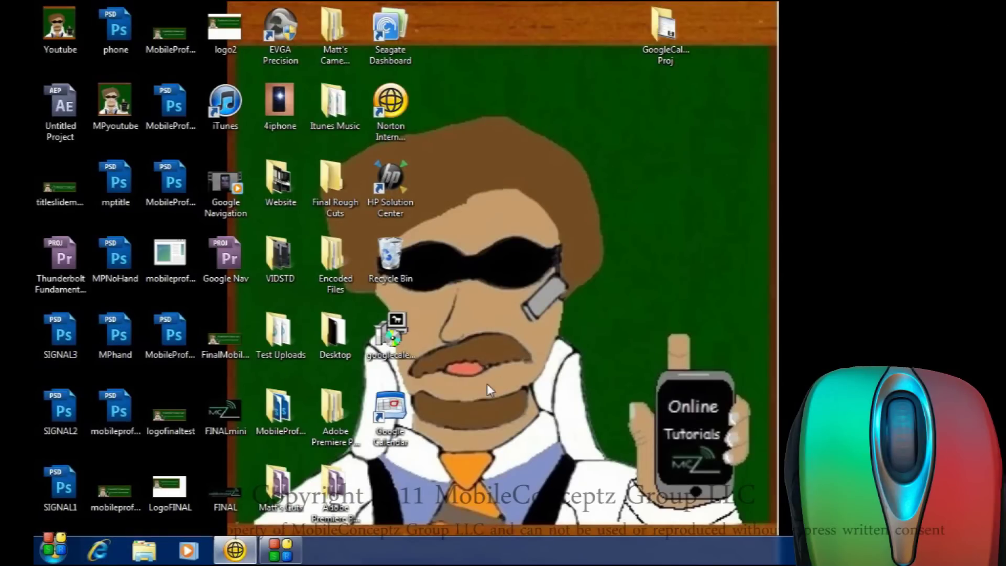
- Launch Microsoft Outlook 2010 from the Start menu with the 'Outlook' profile
click(54, 550)
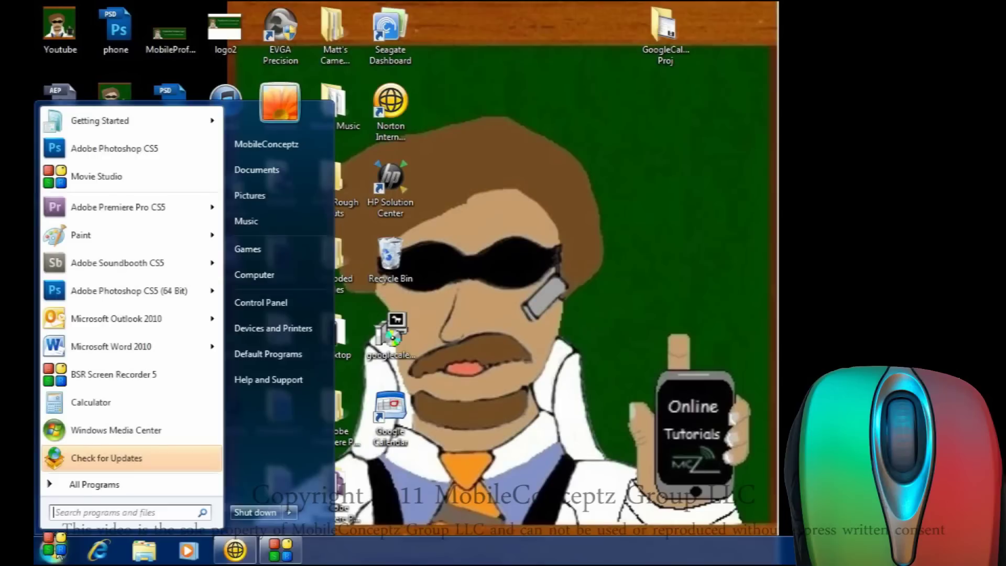
click(119, 329)
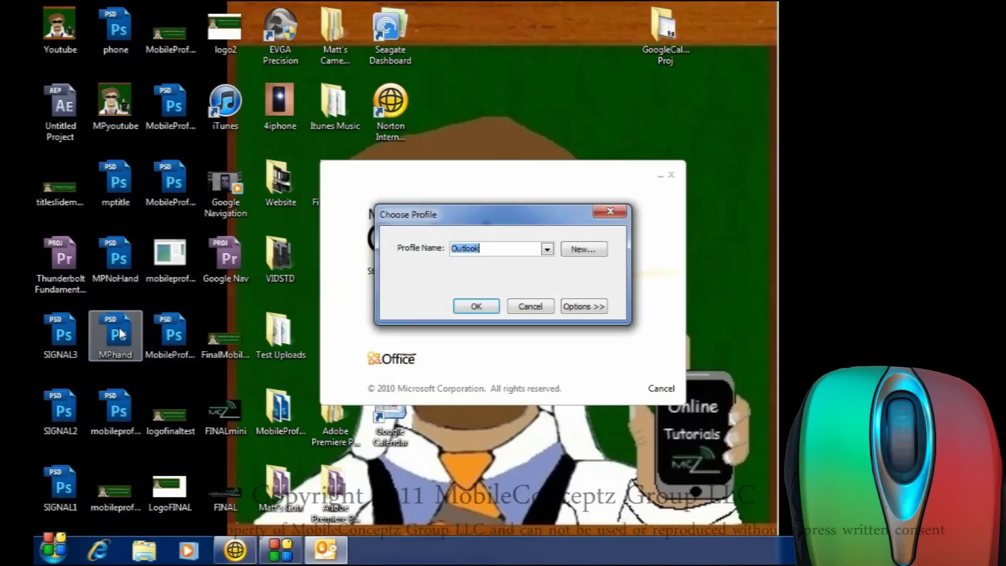
click(478, 309)
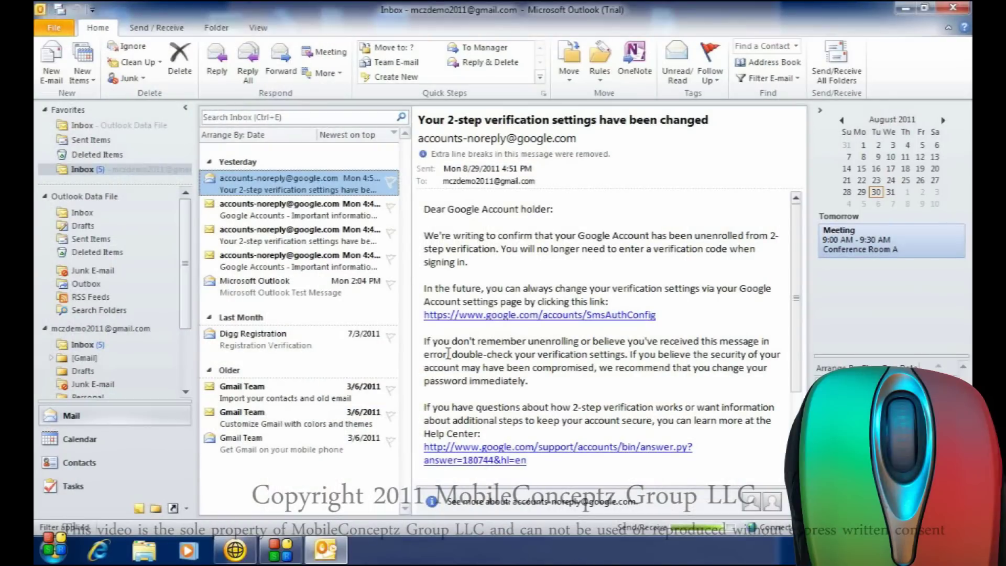
click(50, 439)
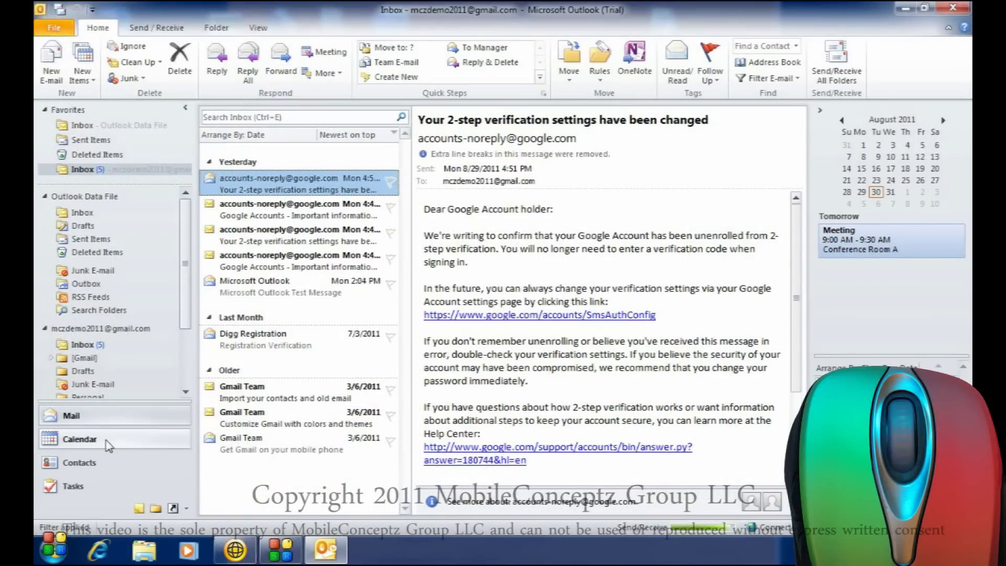
- Switch Outlook's navigation pane from Mail to Calendar, showing August 2011
click(73, 439)
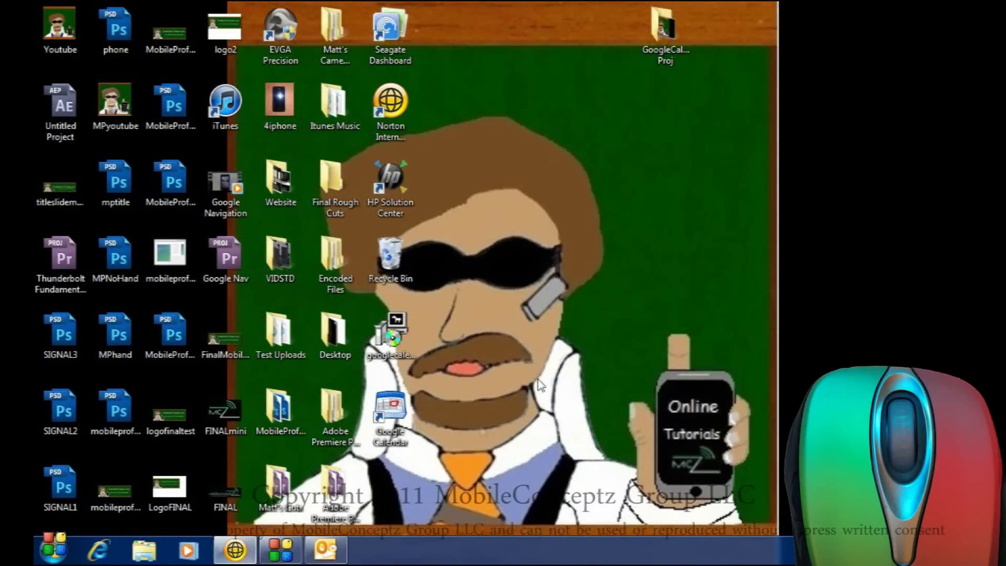
- Add a 10:00–10:30 AM 'Meeting' in Conference Room A on September 15, 2011
click(326, 554)
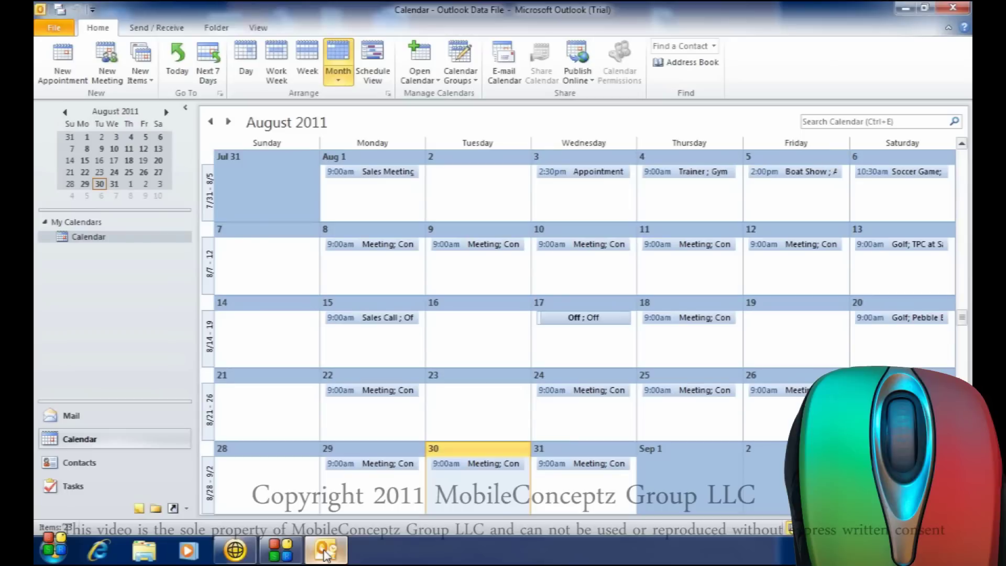
click(167, 113)
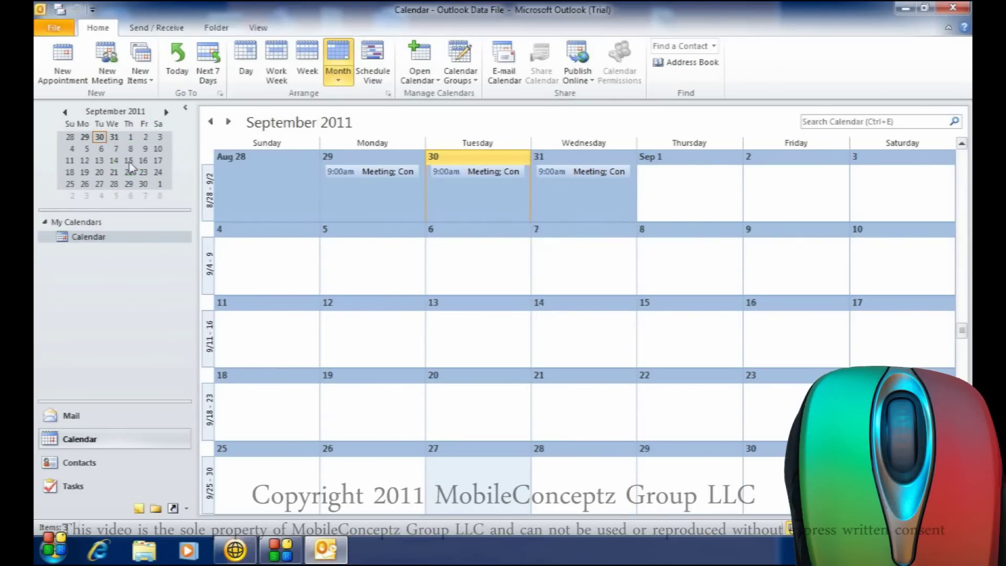
click(128, 161)
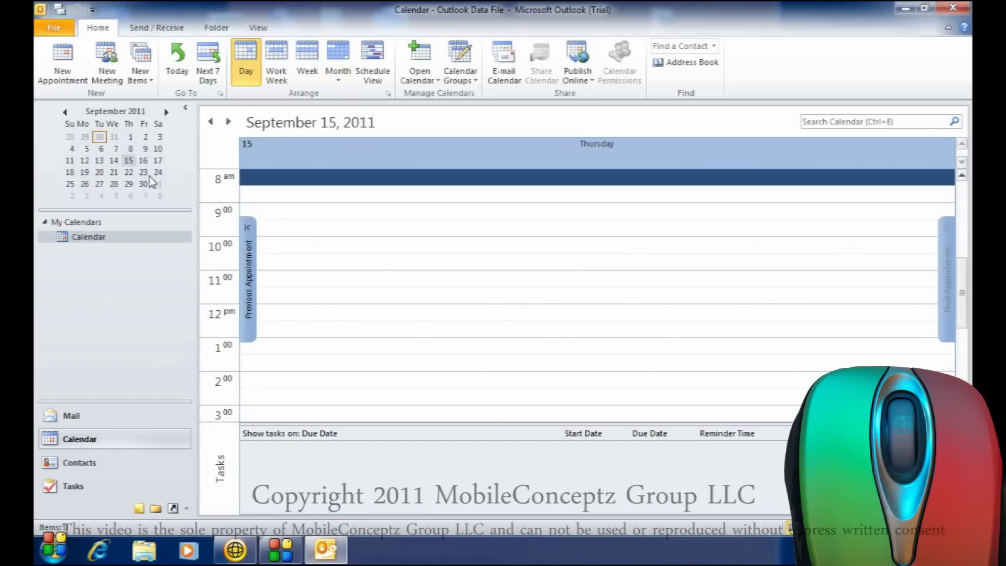
click(356, 247)
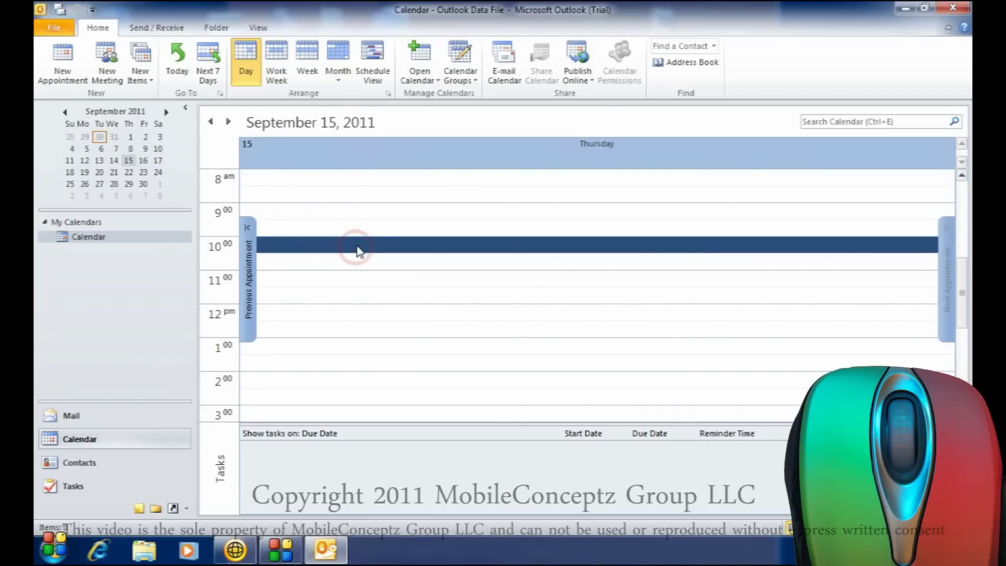
right_click(359, 247)
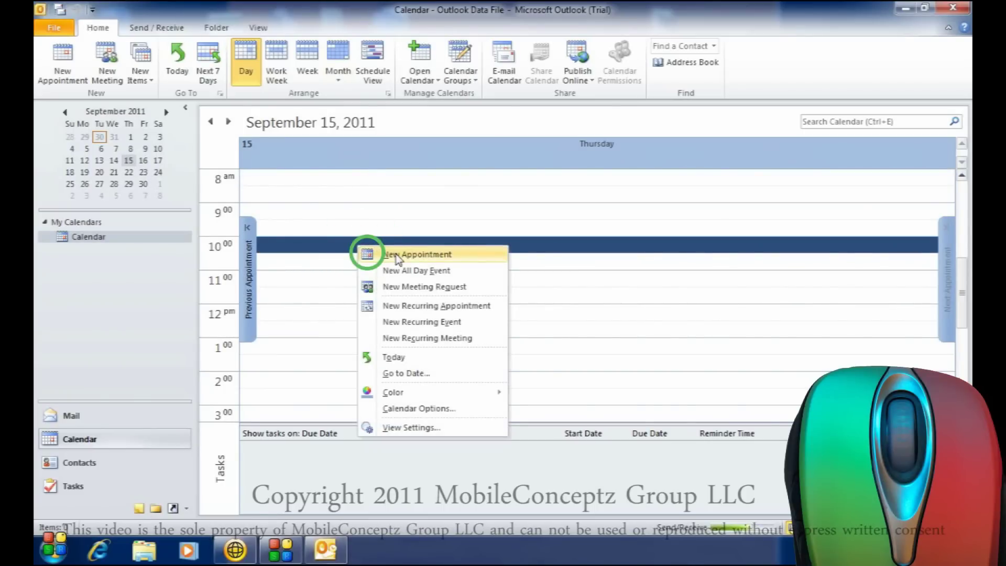
click(396, 255)
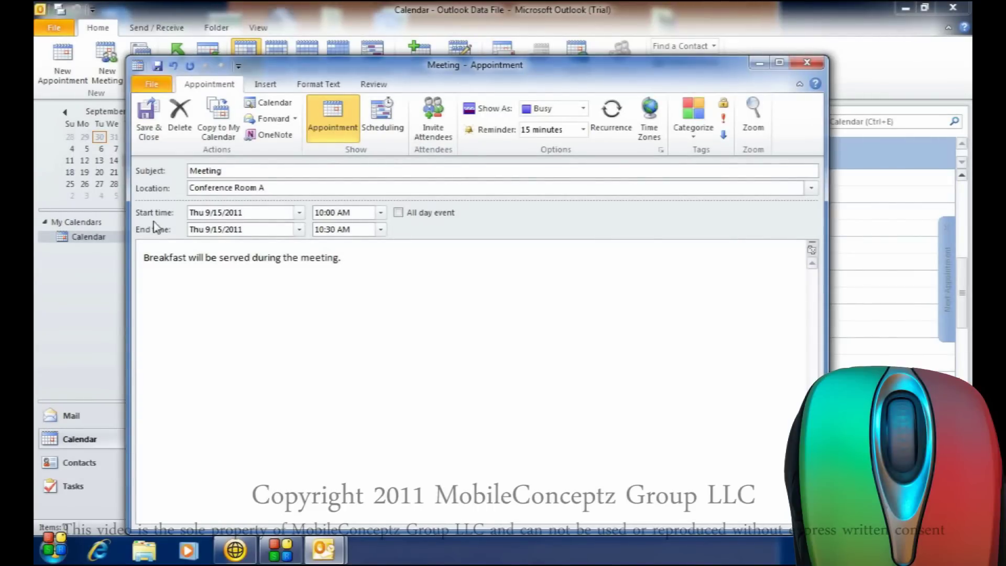
click(150, 111)
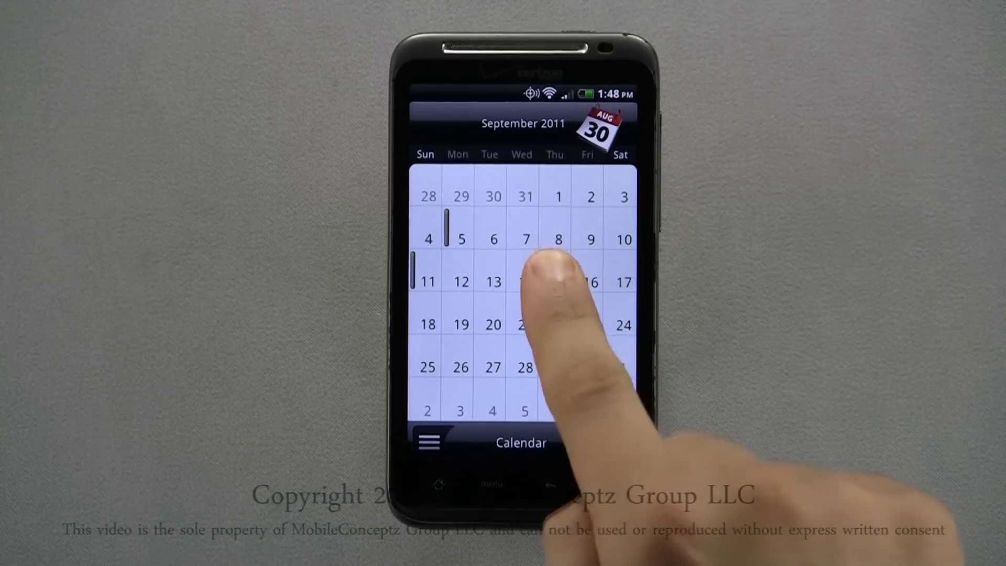
- On the phone, open September 15 and view the 10:00–10:30 AM Meeting's details
click(557, 280)
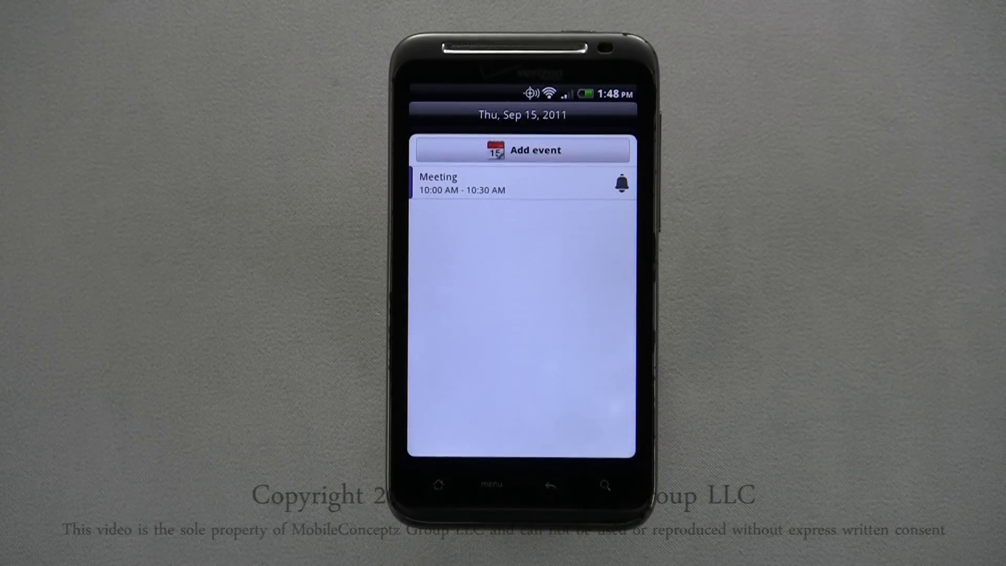
click(529, 185)
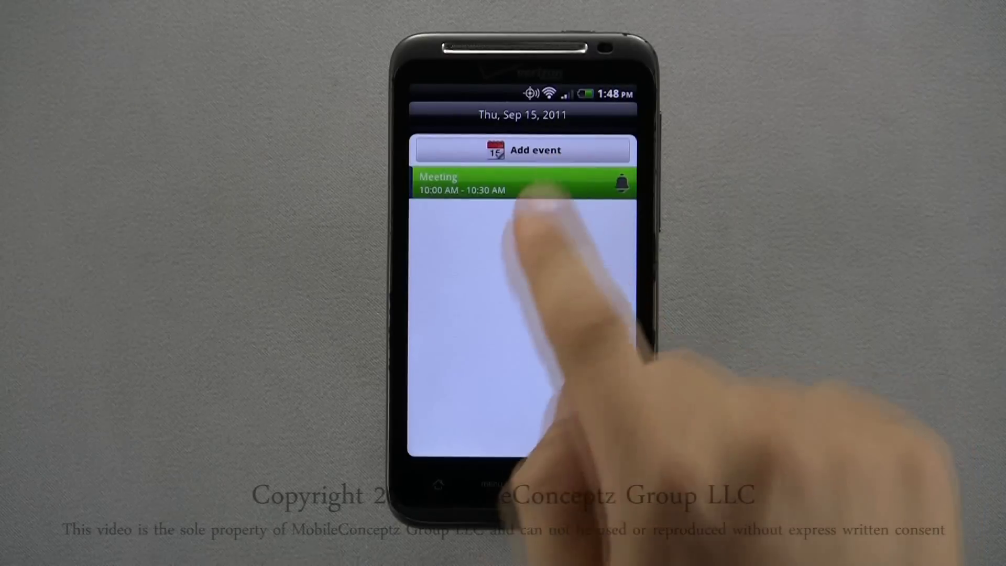